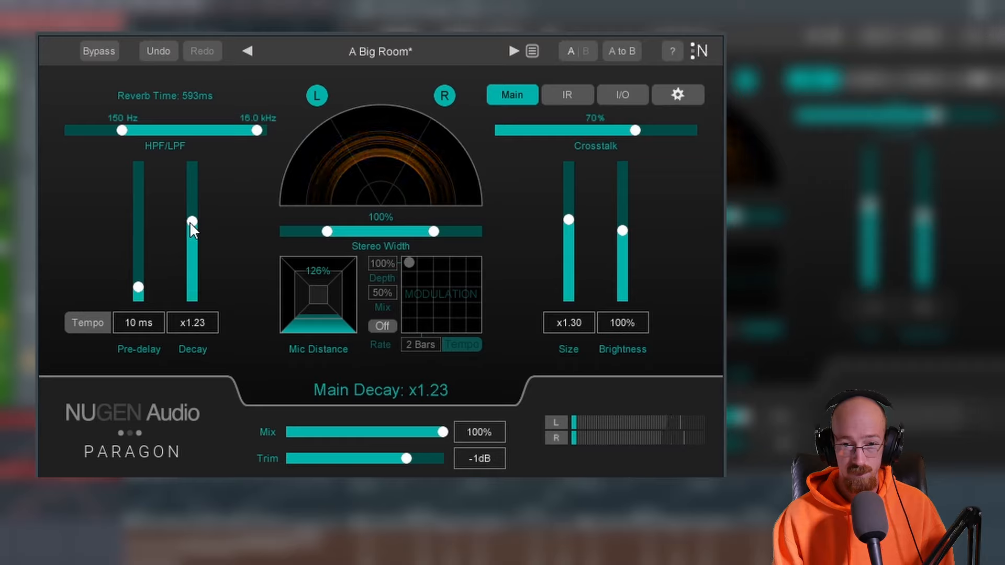
# Step: Set the clarinet reverb's decay to x1.69, brightness to 42% and size to x2.46
pyautogui.moveTo(191, 222); pyautogui.dragTo(192, 208)
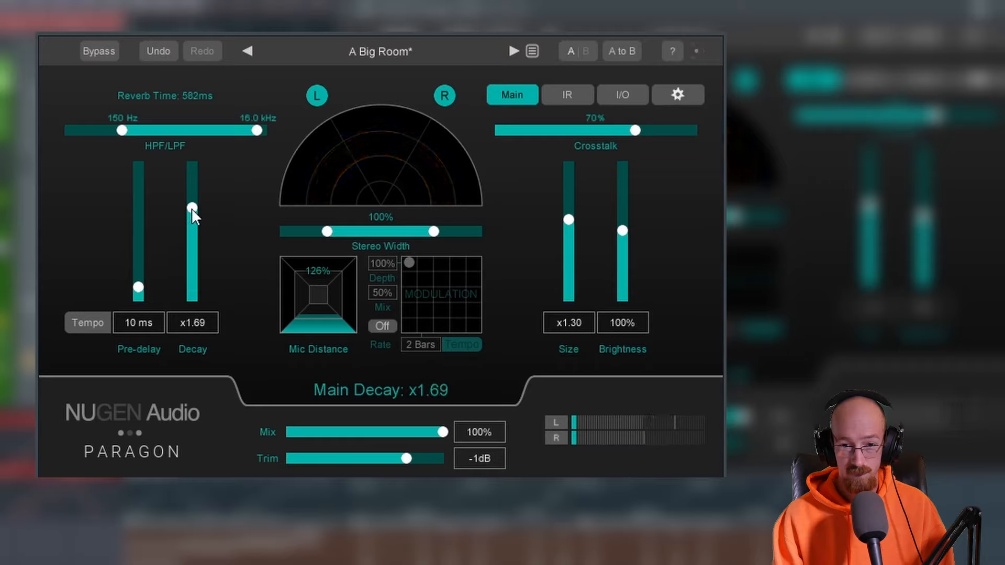
pyautogui.moveTo(625, 231); pyautogui.dragTo(622, 271)
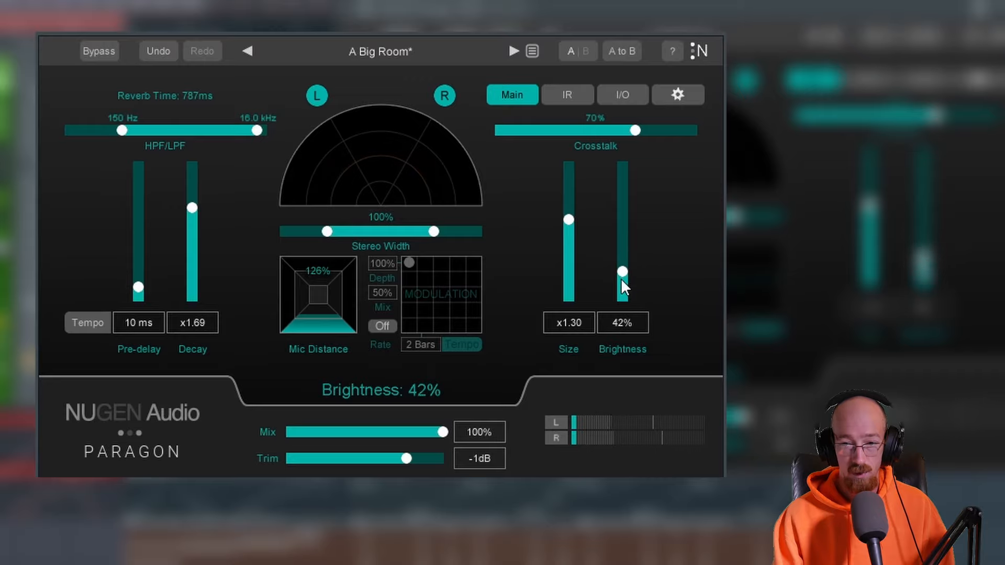
pyautogui.moveTo(569, 228); pyautogui.dragTo(567, 192)
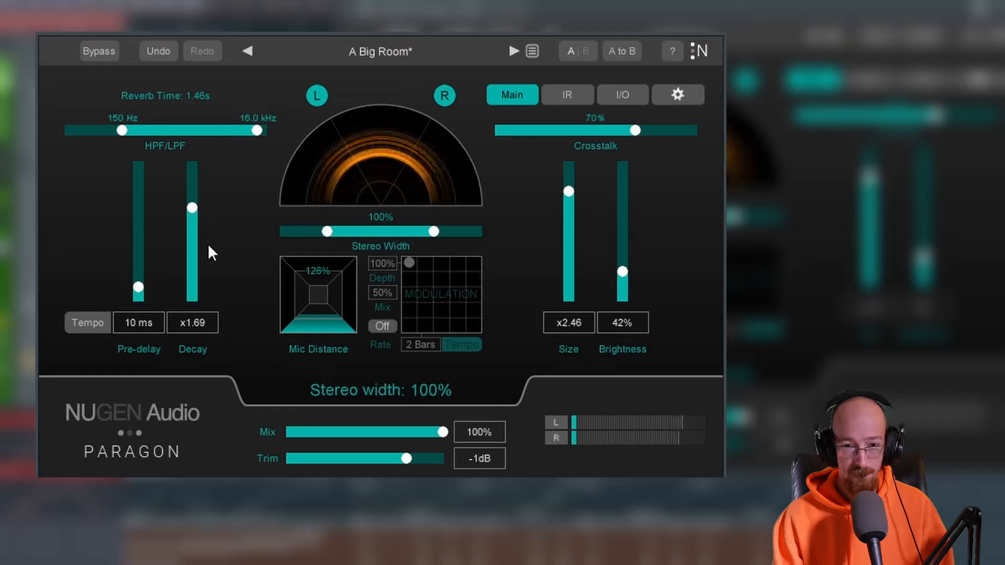
pyautogui.moveTo(193, 206); pyautogui.dragTo(193, 208)
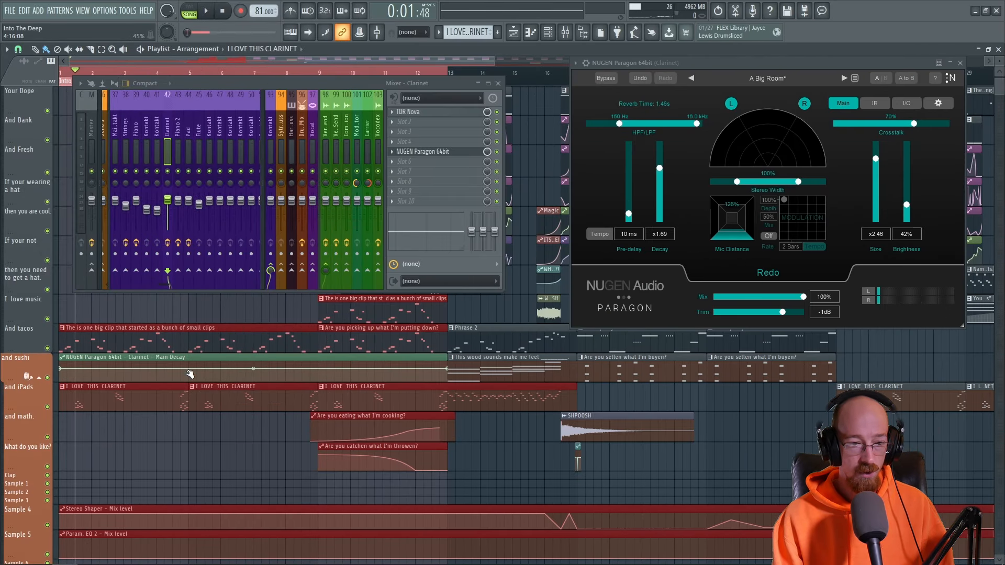
# Step: Lower the end of the Main Decay automation clip at bar 13, curve its decline gently and play back the opening
pyautogui.moveTo(190, 374); pyautogui.dragTo(449, 370)
pyautogui.rightClick(448, 369)
pyautogui.click(456, 378)
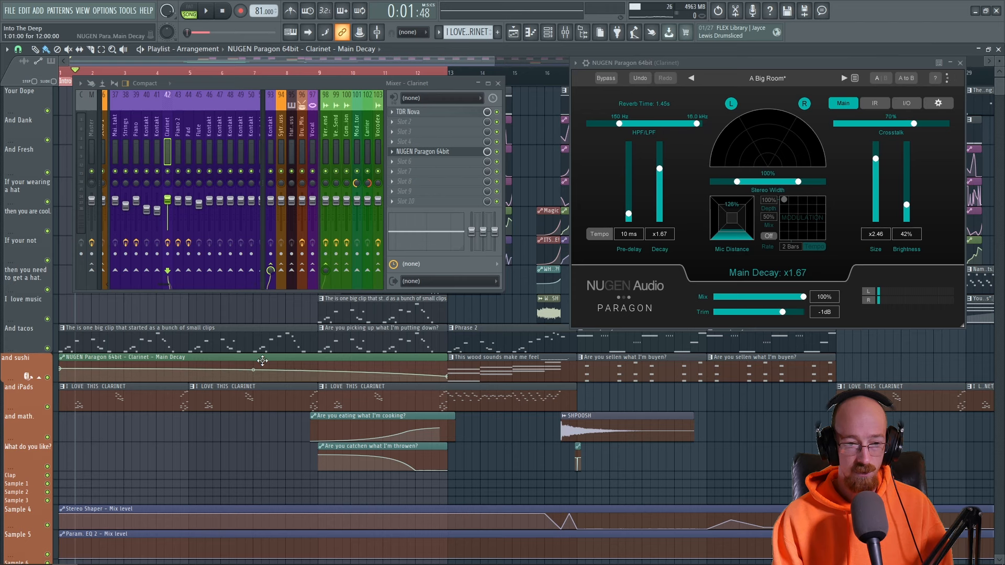
pyautogui.moveTo(259, 371); pyautogui.dragTo(253, 373)
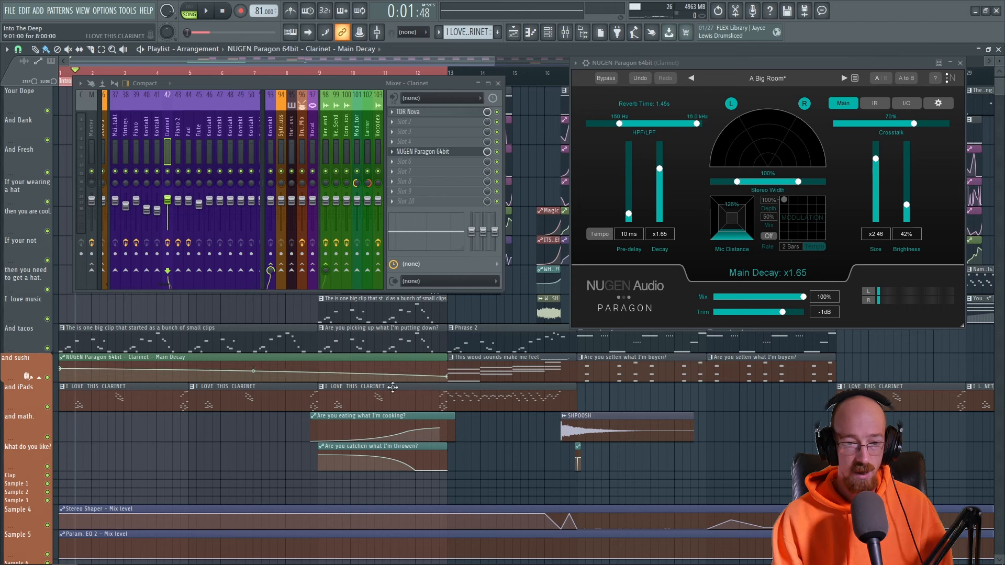
pyautogui.press('space')
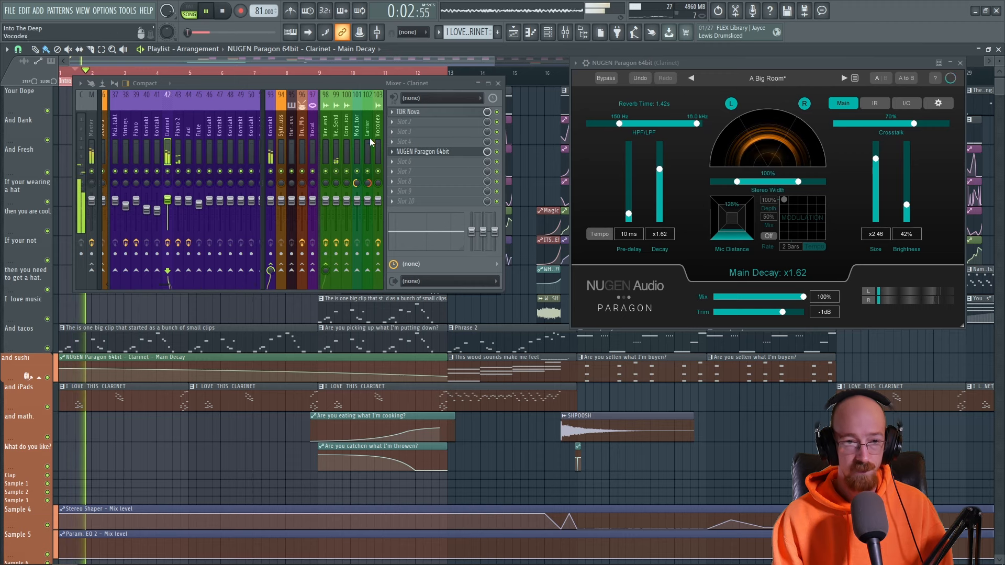
pyautogui.press('space')
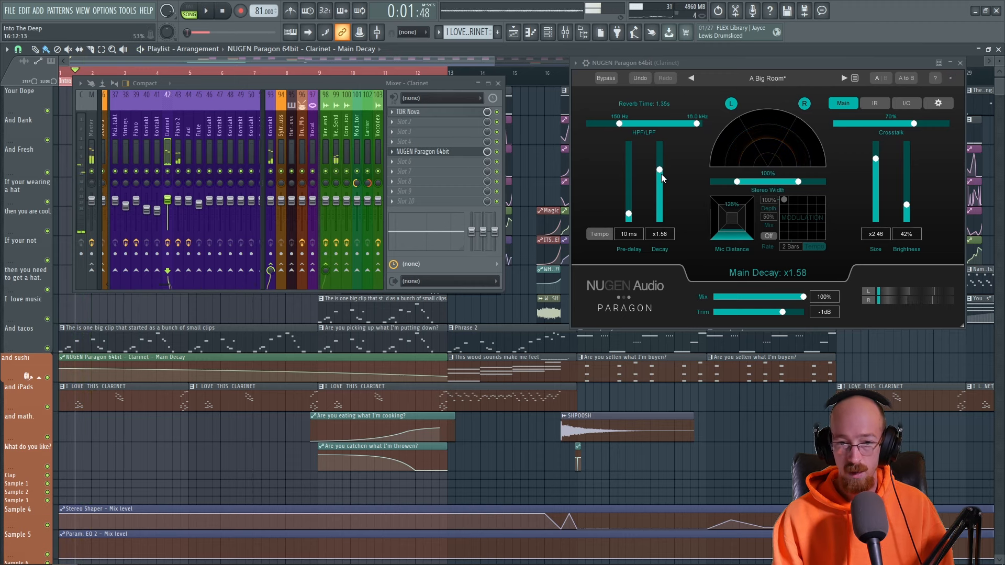
# Step: Lower the Main Decay automation's starting point to 46% during playback, with the track temporarily enlarged
pyautogui.moveTo(61, 369); pyautogui.dragTo(9, 450)
pyautogui.press('space')
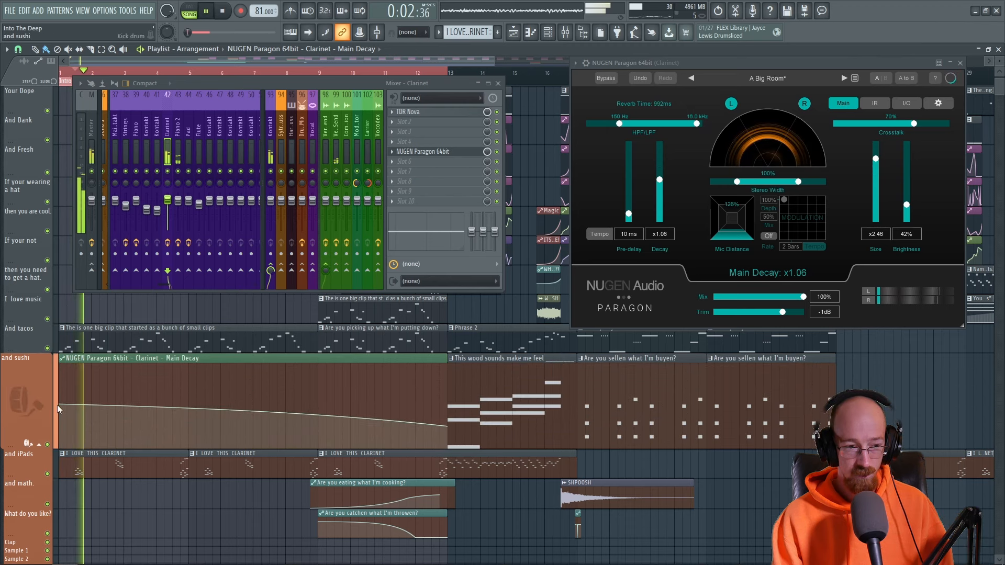
pyautogui.moveTo(61, 405); pyautogui.dragTo(61, 410)
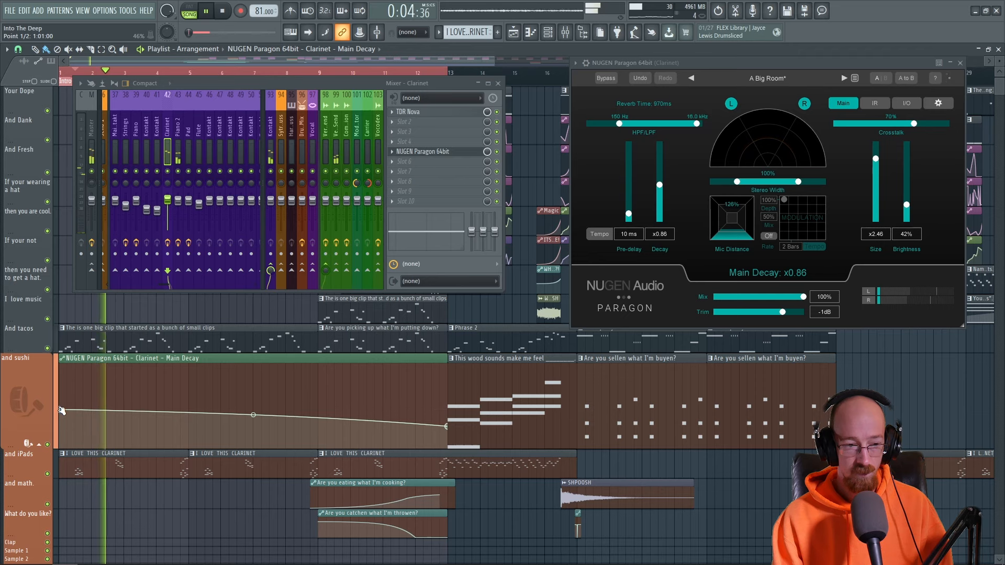
pyautogui.press('space')
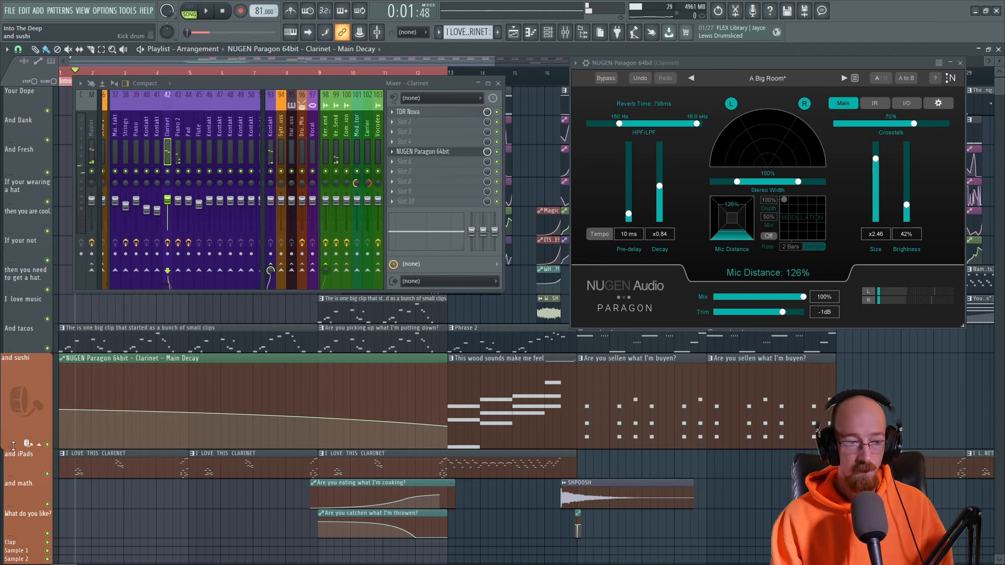
pyautogui.moveTo(13, 446); pyautogui.dragTo(13, 387)
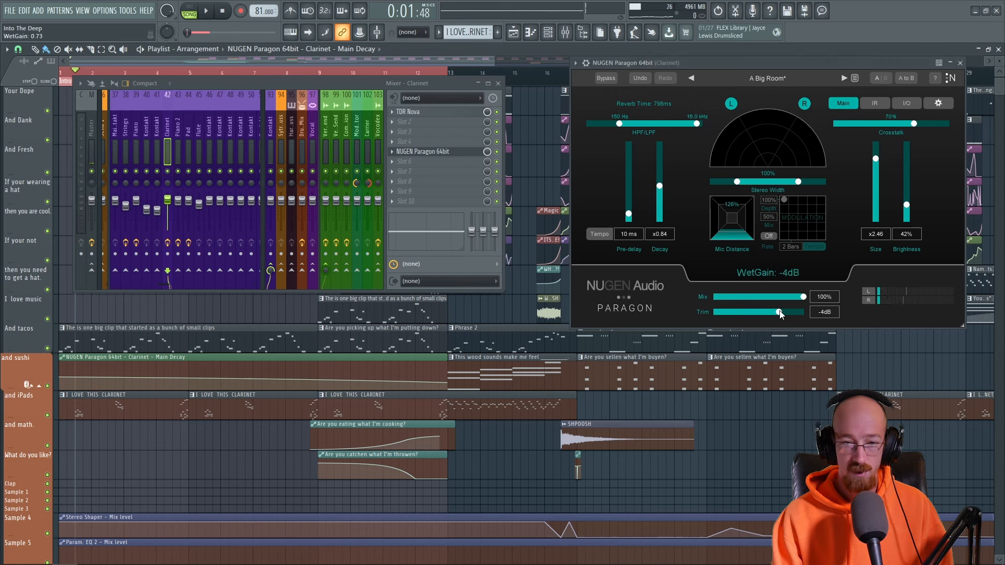
# Step: Set the reverb's trim to -10 dB during playback and fine-tune the brightness
pyautogui.press('space')
pyautogui.moveTo(773, 314); pyautogui.dragTo(774, 314)
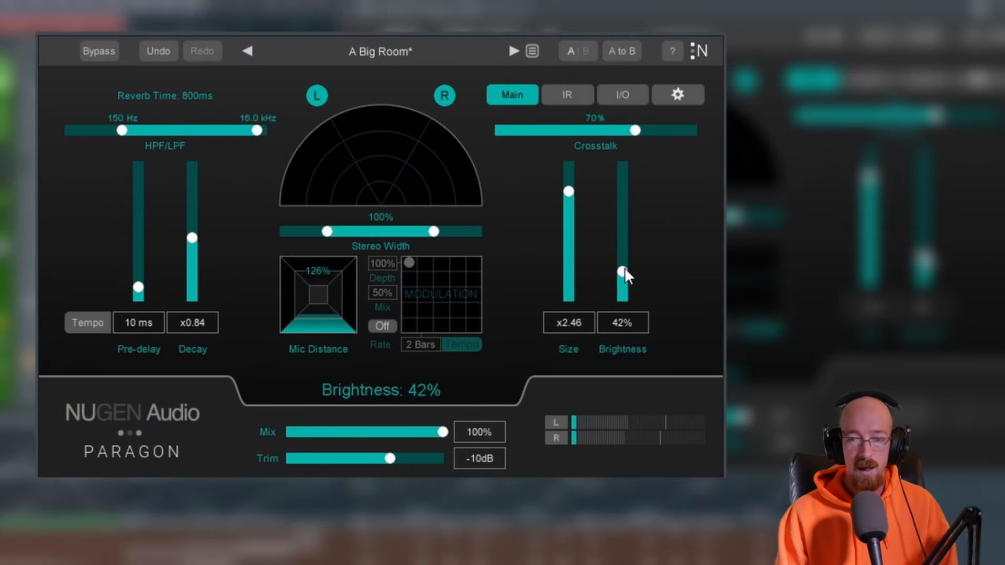
pyautogui.moveTo(622, 271); pyautogui.dragTo(623, 273)
# Step: In the impulse response modifier, move the low-mid amplitude bell node to 647 Hz at -6 dB and check the spectrogram
pyautogui.click(574, 93)
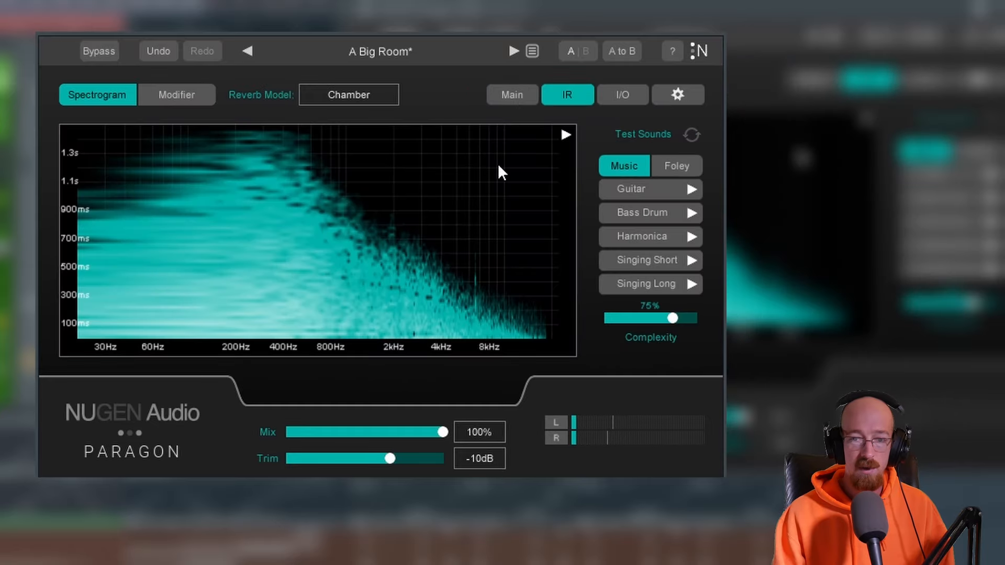
pyautogui.click(175, 97)
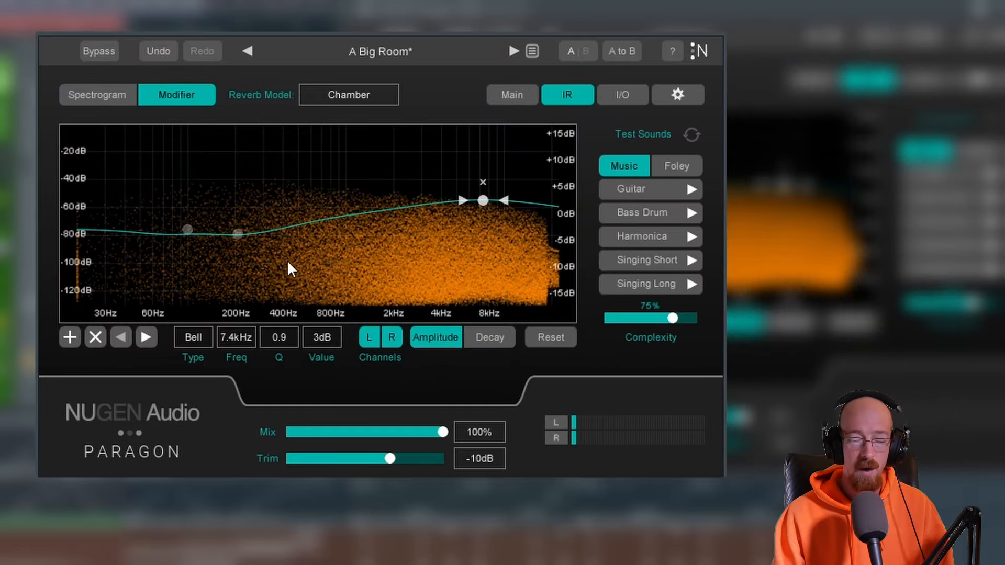
pyautogui.moveTo(238, 233); pyautogui.dragTo(318, 284)
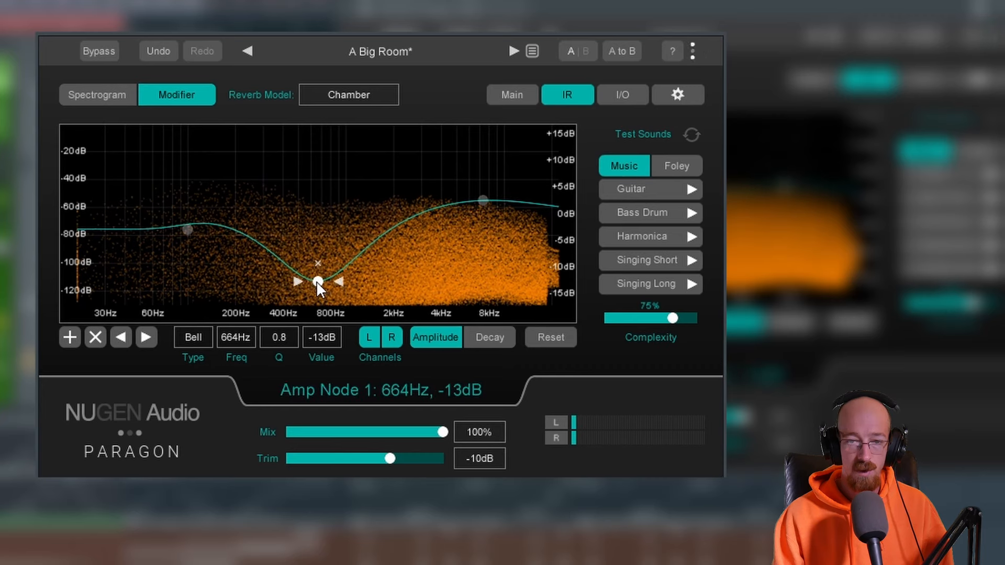
pyautogui.moveTo(317, 282); pyautogui.dragTo(317, 272)
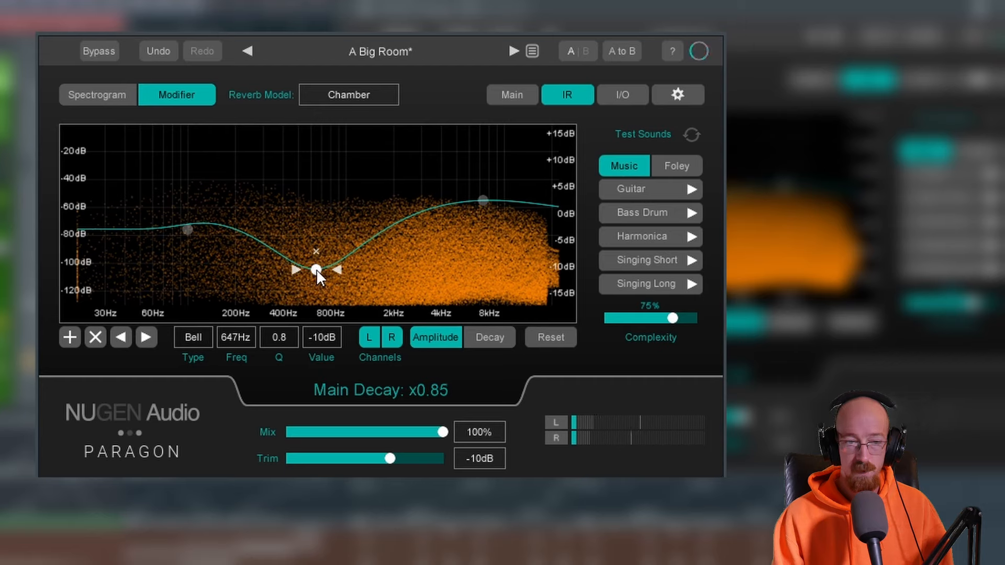
pyautogui.moveTo(316, 269); pyautogui.dragTo(316, 244)
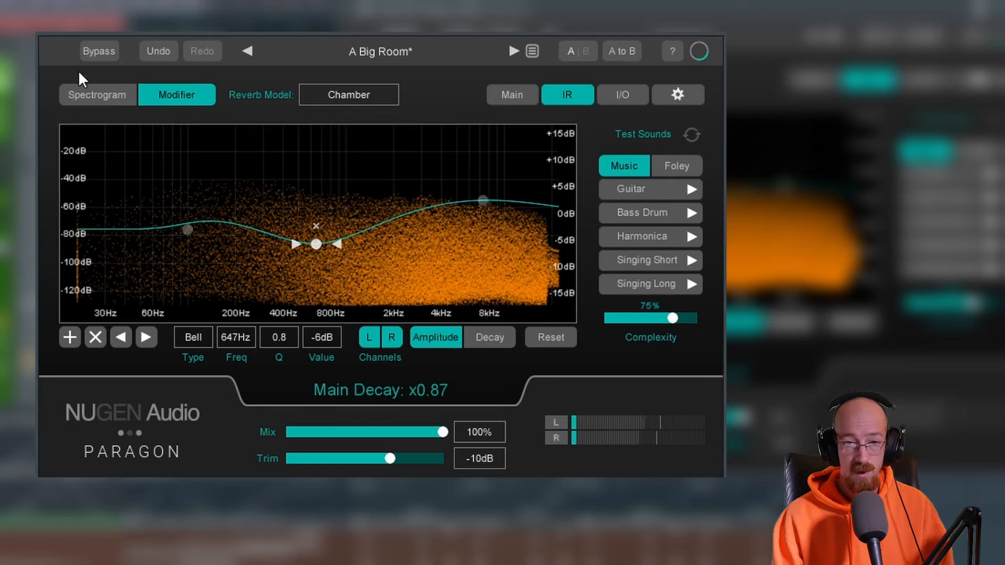
pyautogui.click(109, 97)
pyautogui.click(495, 95)
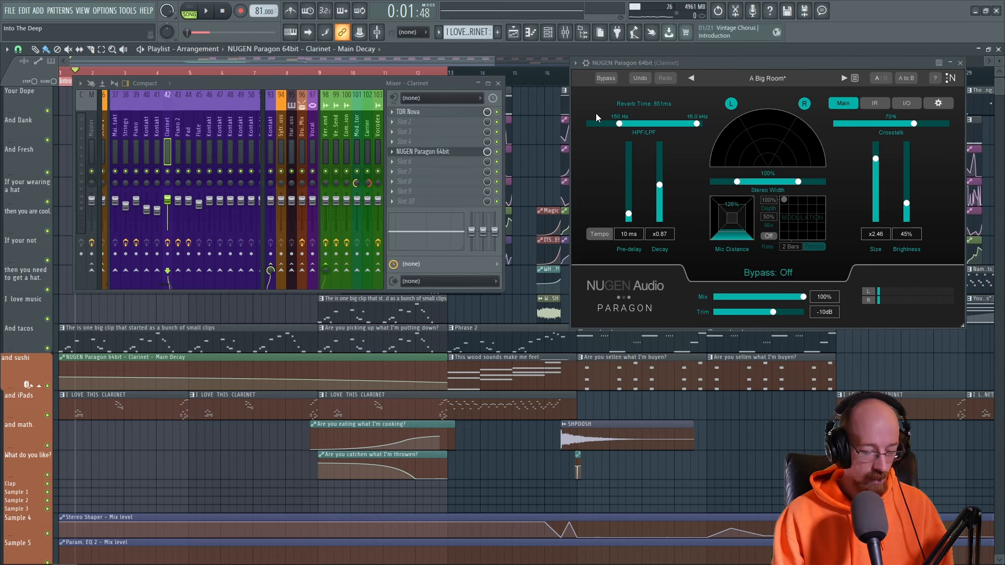
# Step: Create a brightness automation clip on the enlarged Clap track and curve it upward toward bar 13
pyautogui.press('F6')
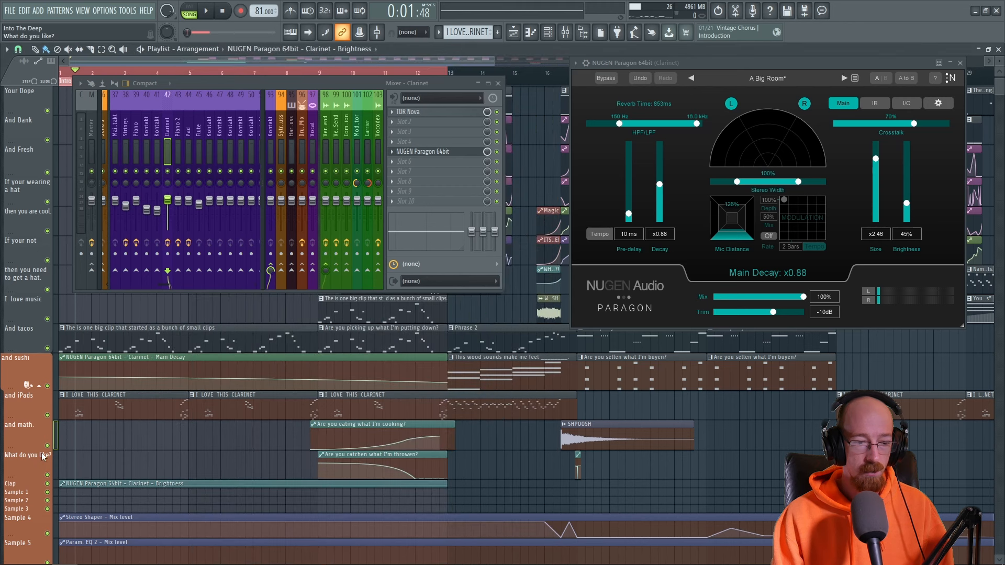
pyautogui.rightClick(29, 490)
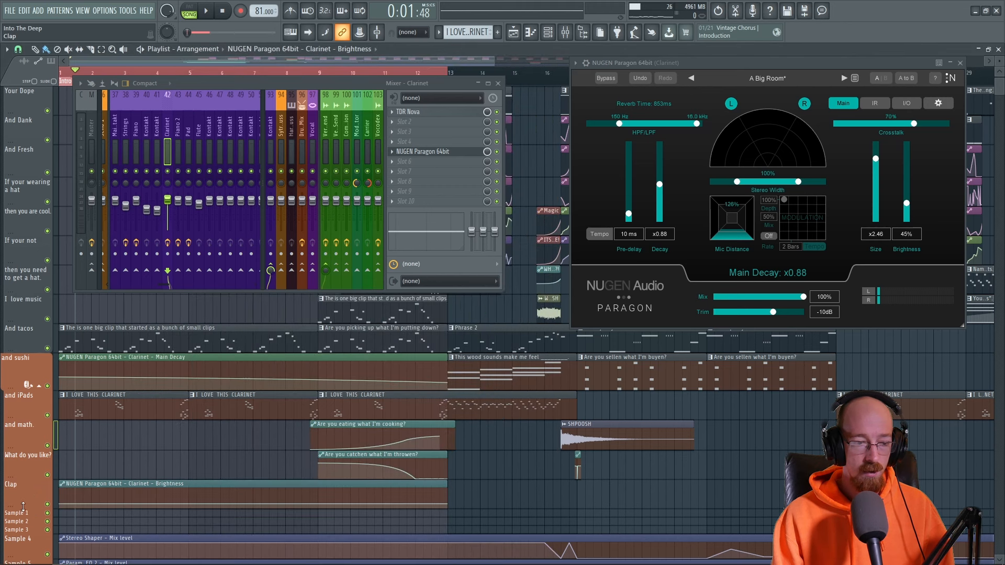
pyautogui.moveTo(23, 506); pyautogui.dragTo(24, 536)
pyautogui.moveTo(447, 526); pyautogui.dragTo(453, 504)
pyautogui.moveTo(254, 515); pyautogui.dragTo(253, 529)
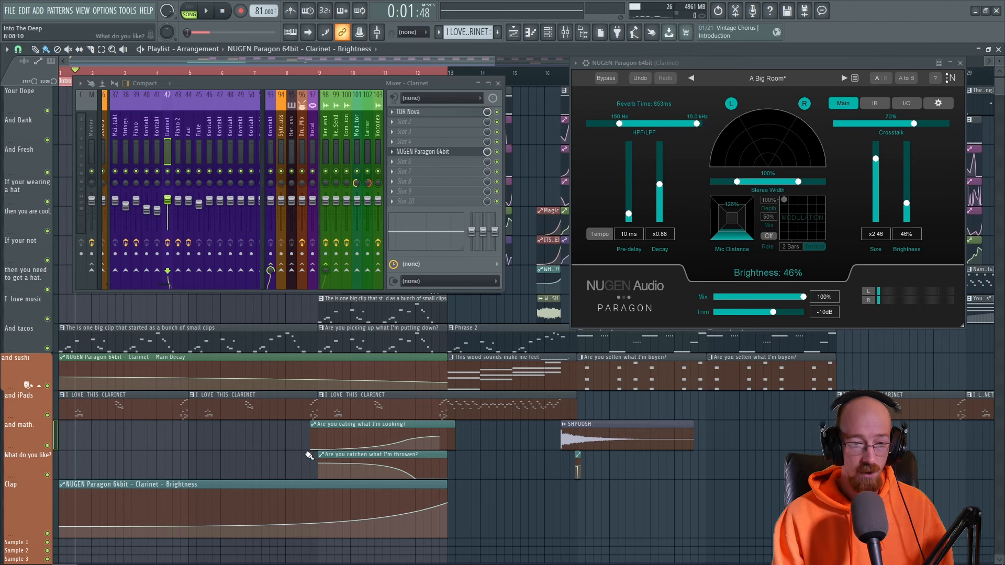
# Step: Audition the brightness automation from bar 9 and just before bar 13, raising its end point to 78%
pyautogui.click(325, 75)
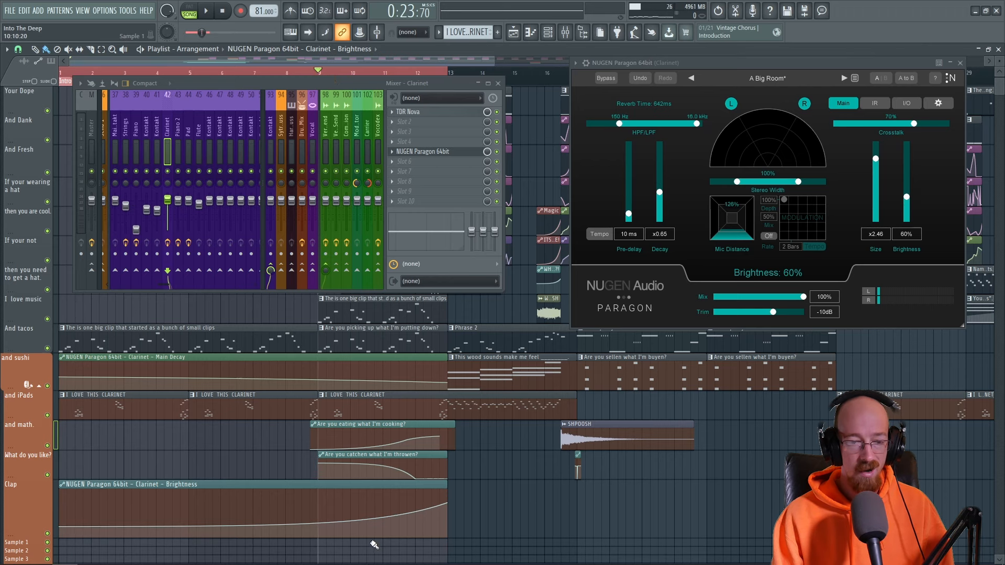
pyautogui.press('space')
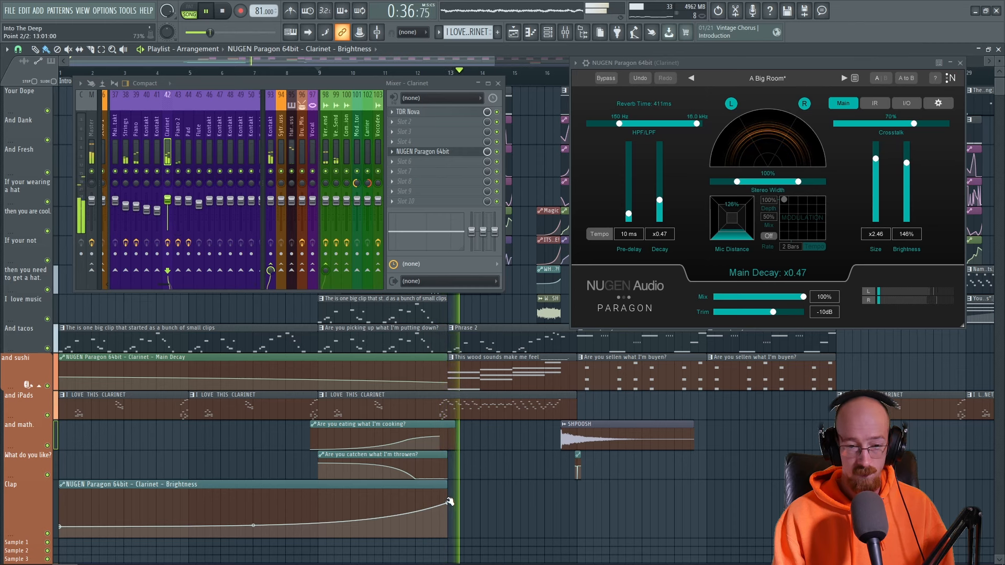
pyautogui.press('space')
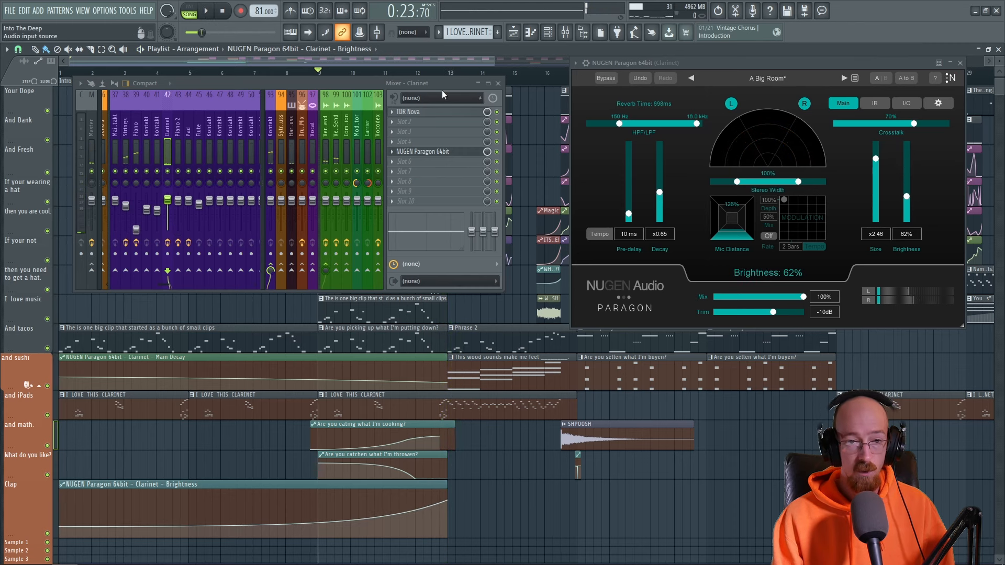
pyautogui.click(439, 72)
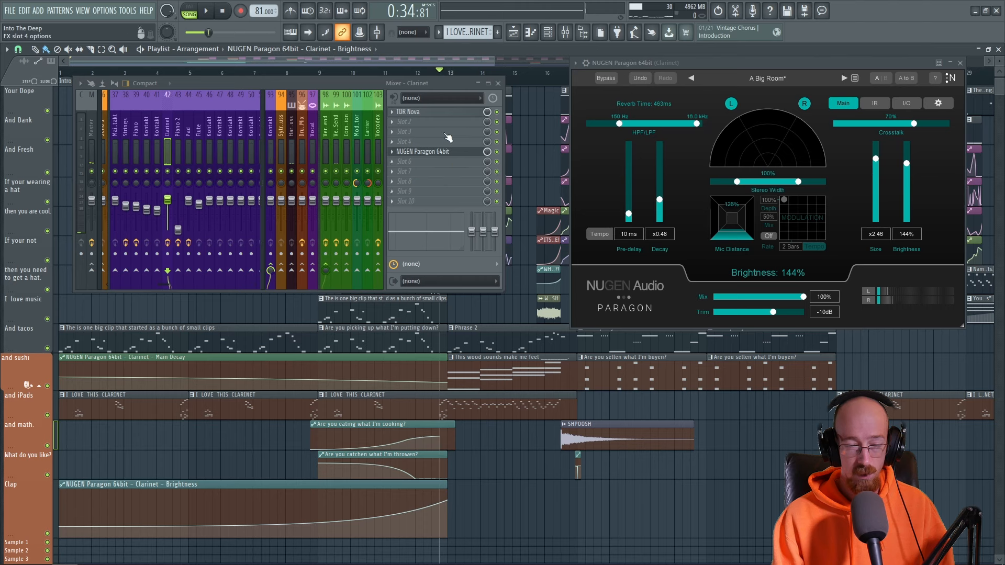
pyautogui.press('space')
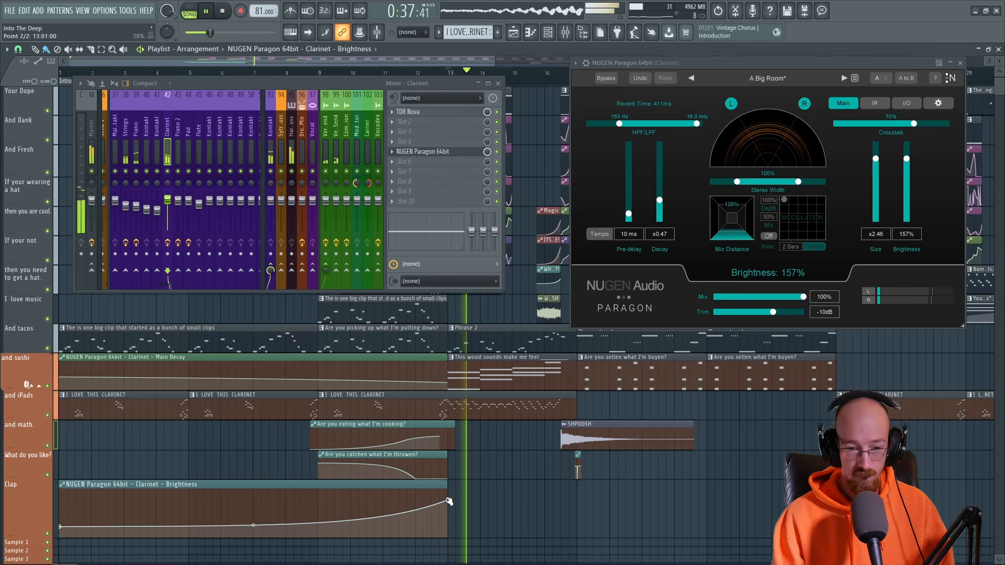
pyautogui.press('space')
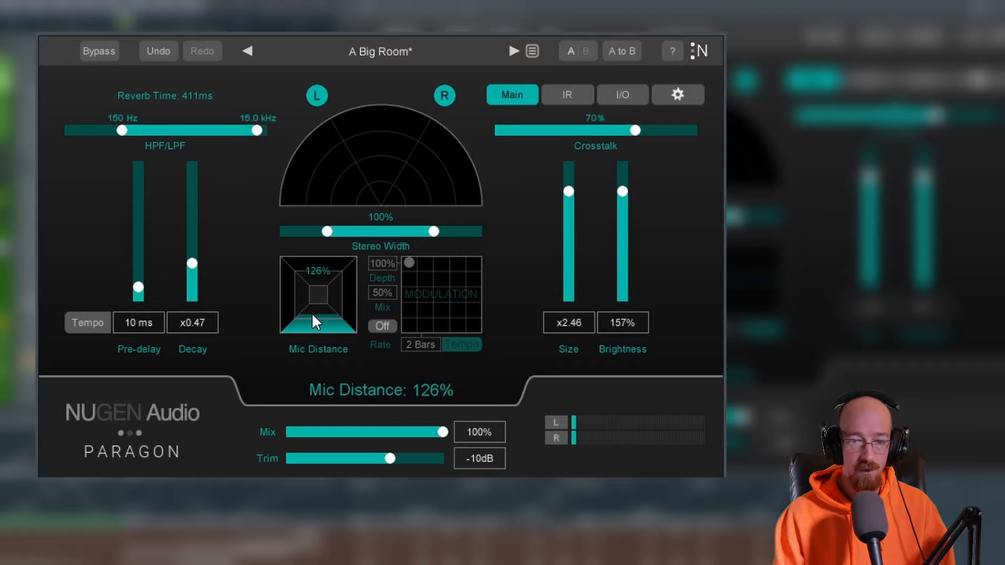
# Step: Compare mic distances such as 43% and 156% during playback and settle on 107%
pyautogui.moveTo(317, 310); pyautogui.dragTo(319, 378)
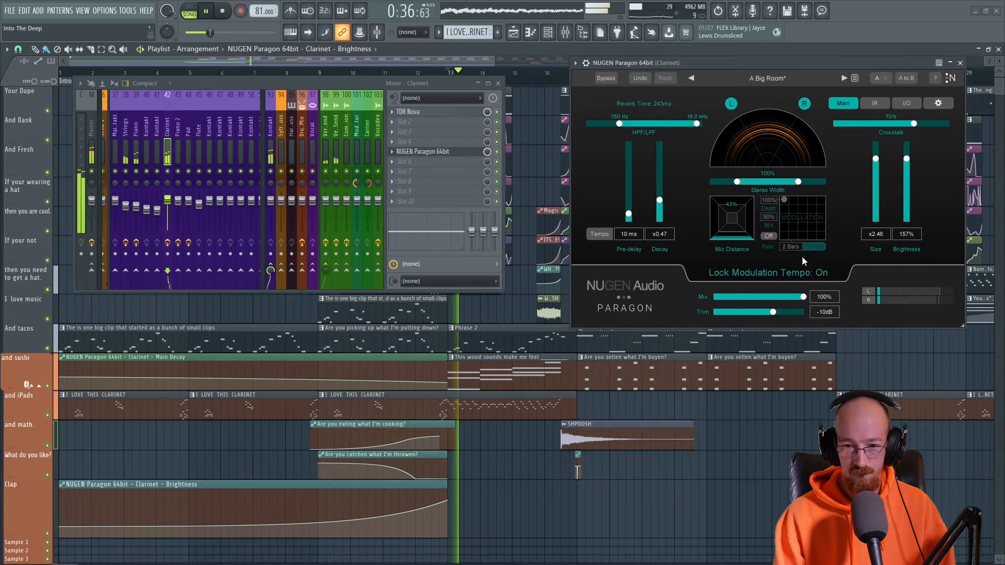
pyautogui.moveTo(731, 236); pyautogui.dragTo(737, 184)
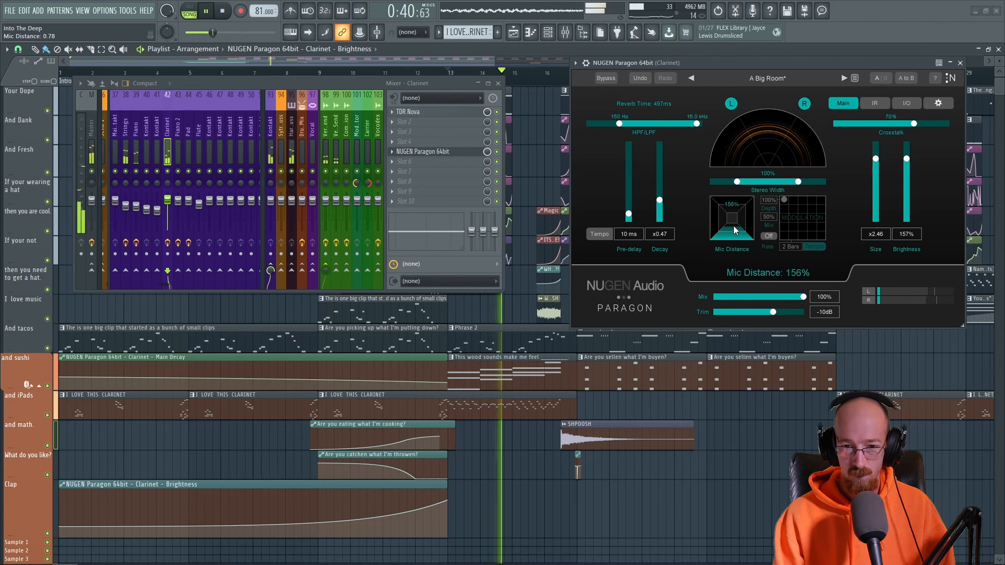
pyautogui.moveTo(734, 227); pyautogui.dragTo(732, 240)
pyautogui.press('space')
pyautogui.press('space')
pyautogui.press('space')
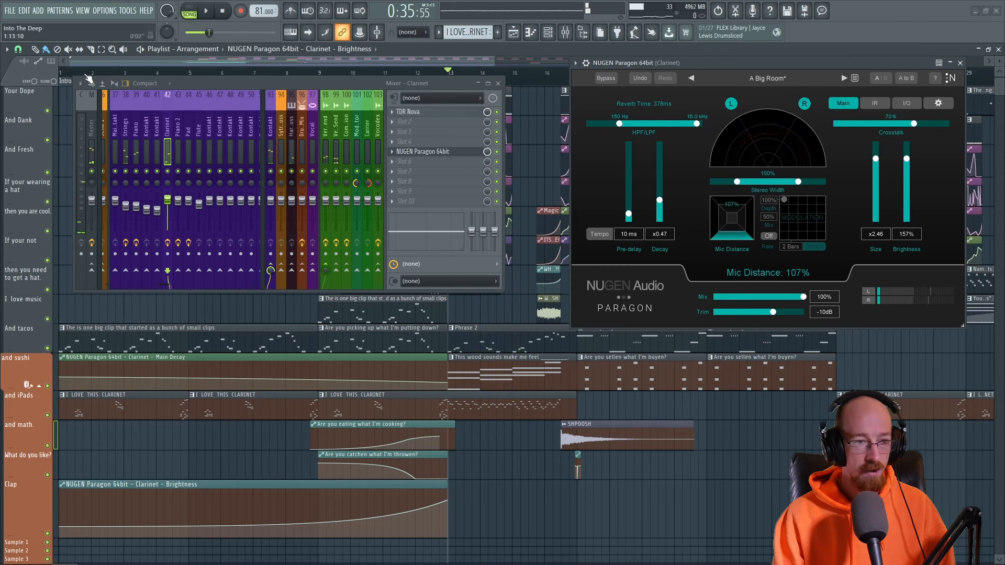
# Step: Play the song from the very beginning to hear the automated clarinet reverb
pyautogui.click(65, 77)
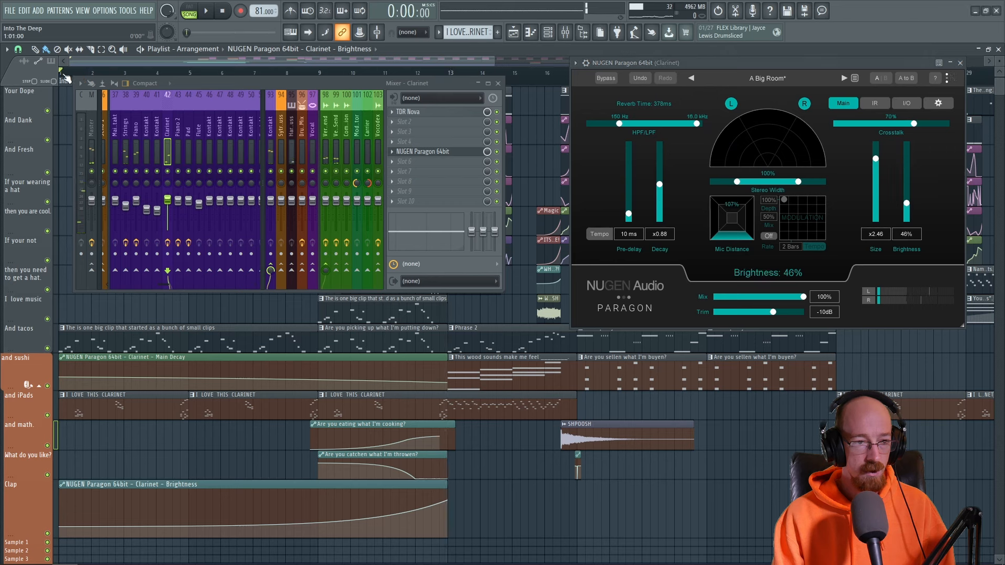
pyautogui.press('space')
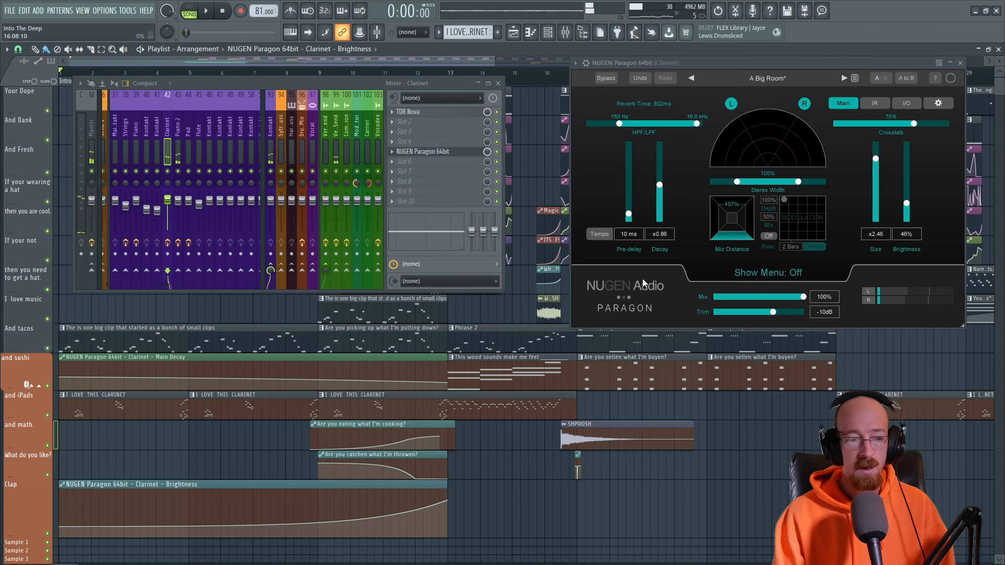
pyautogui.press('space')
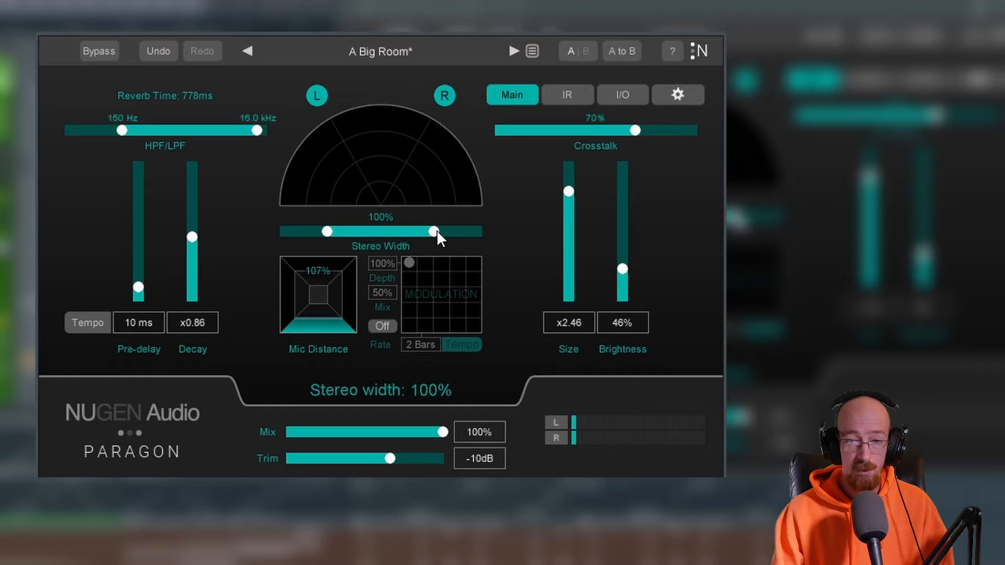
# Step: Widen the reverb's stereo width to 160%
pyautogui.moveTo(436, 231); pyautogui.dragTo(464, 234)
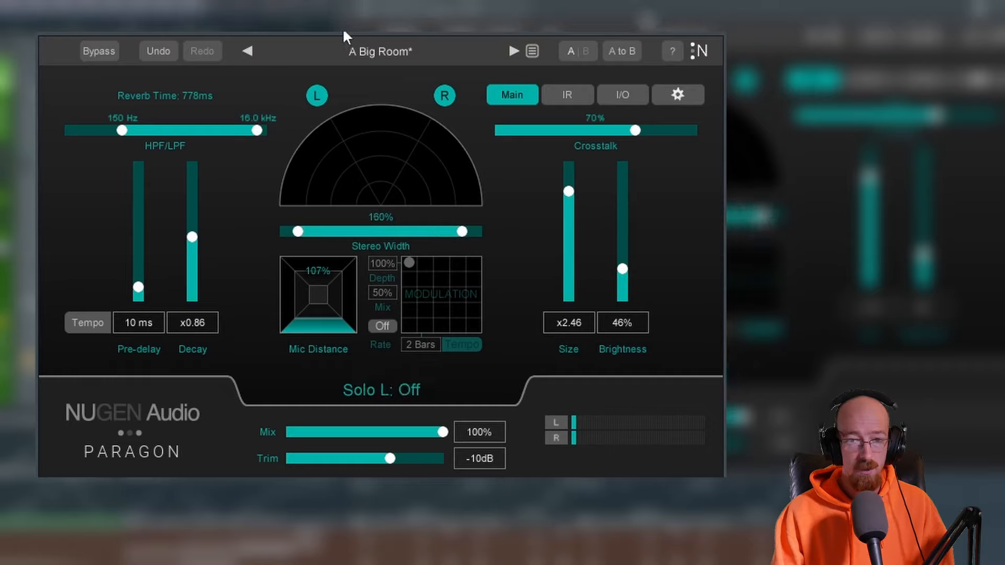
# Step: Play the song's opening to hear the clarinet reverb with the stereo width at 160%
pyautogui.moveTo(178, 287); pyautogui.dragTo(178, 285)
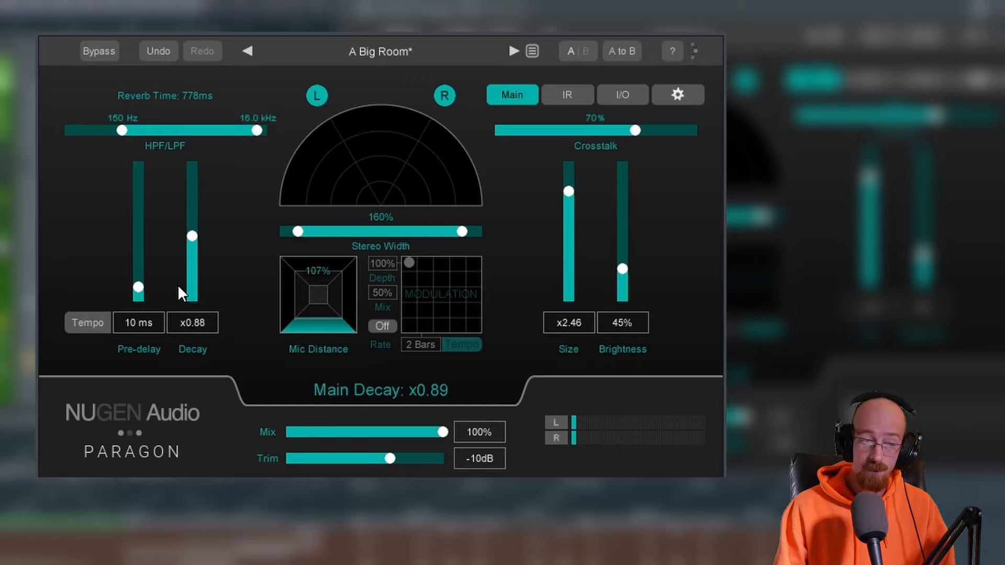
pyautogui.scroll(-1, 178, 285)
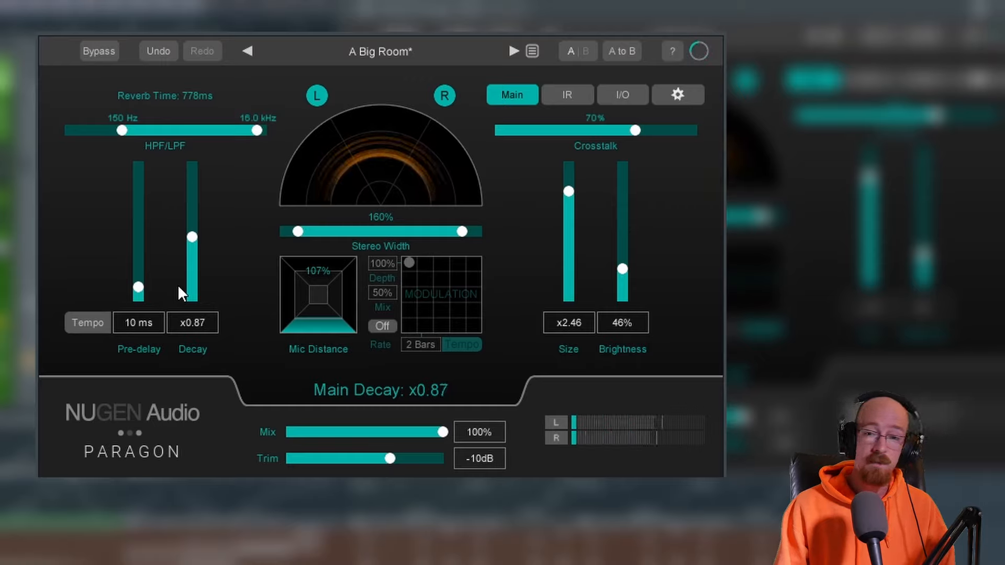
pyautogui.scroll(-1, 178, 285)
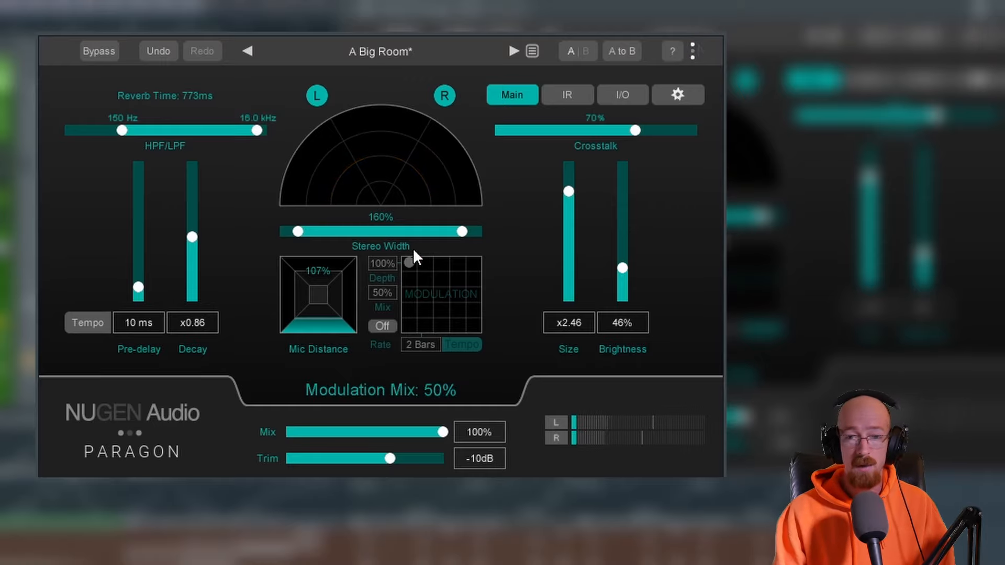
# Step: Reset the reverb's stereo width to 100%, nudge it to 99%, and create an automation clip for it
pyautogui.doubleClick(386, 234)
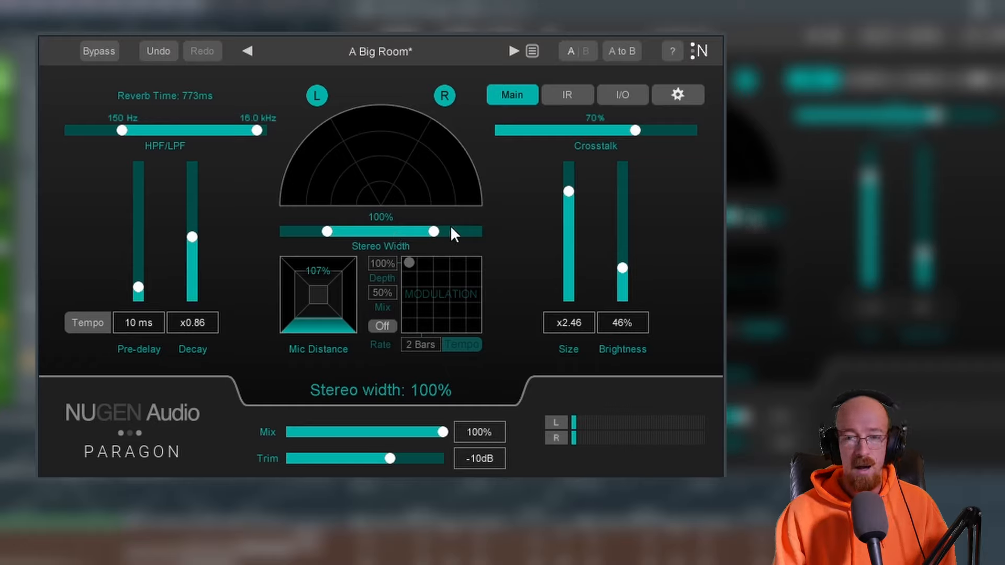
pyautogui.moveTo(435, 231)
pyautogui.mouseDown()
pyautogui.moveTo(451, 233)
pyautogui.moveTo(439, 234)
pyautogui.mouseUp()
pyautogui.moveTo(436, 237); pyautogui.dragTo(434, 237)
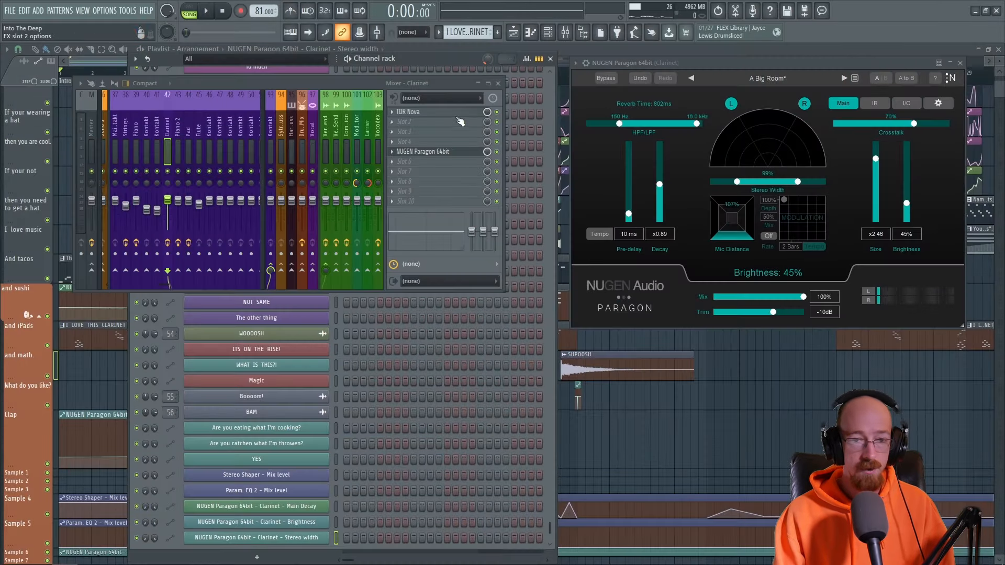
# Step: Close the channel rack and enlarge playlist track Sample 6, which holds the stereo width automation clip
pyautogui.click(551, 58)
pyautogui.scroll(-3, 48, 413)
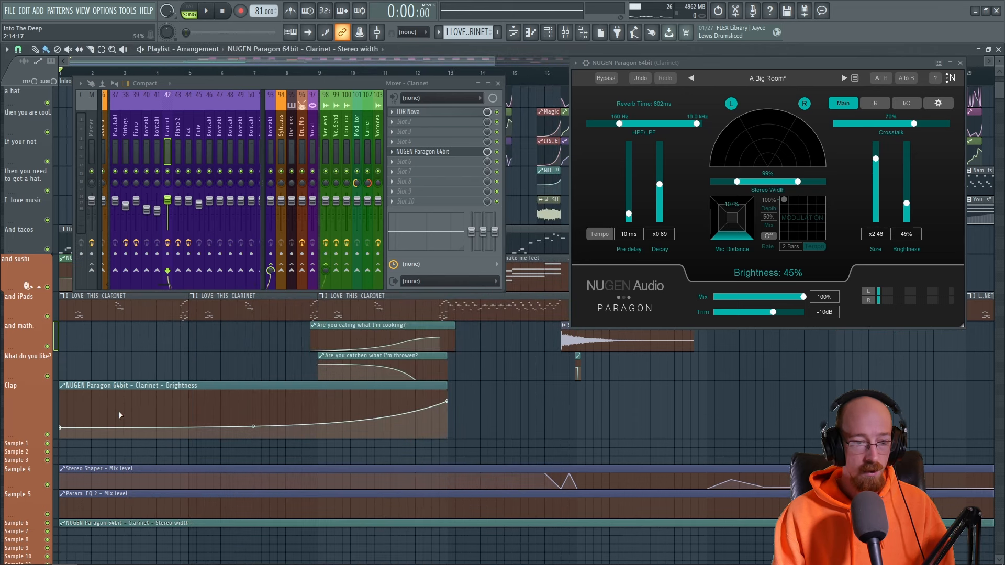
pyautogui.doubleClick(28, 496)
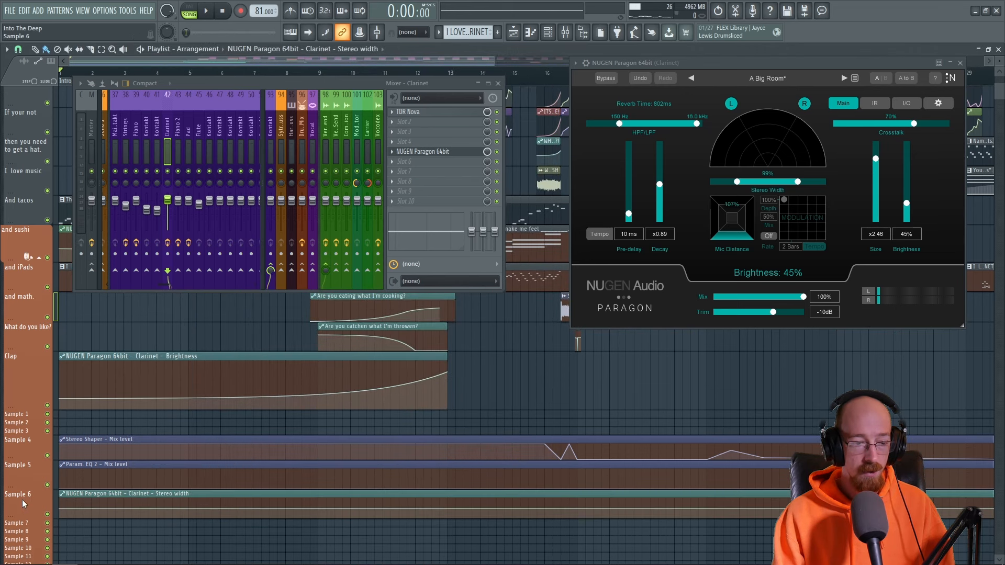
pyautogui.moveTo(18, 518); pyautogui.dragTo(18, 560)
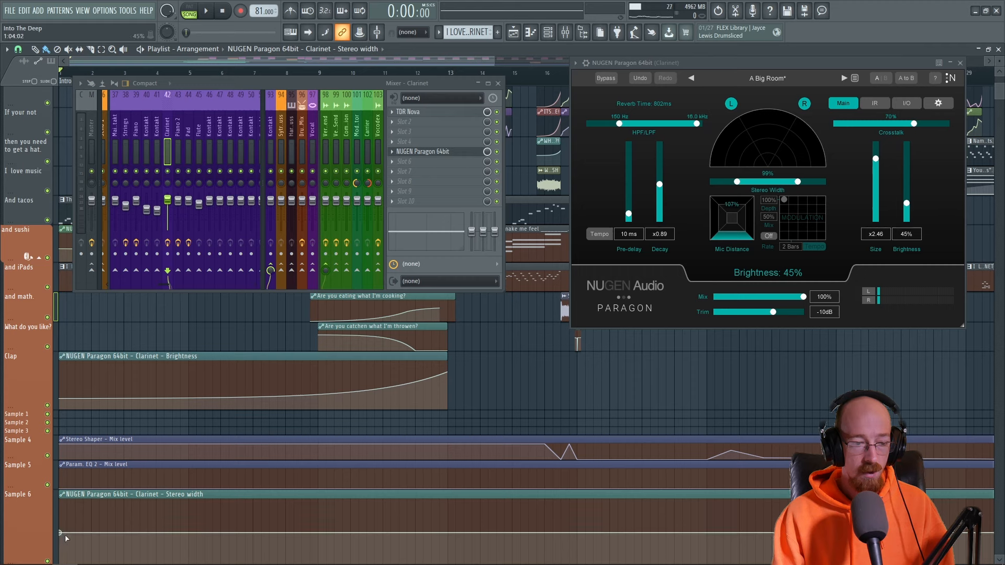
# Step: Start the stereo width automation at 125% and ramp it down to 100% at bar 13, checking the value at bar 14
pyautogui.moveTo(62, 533); pyautogui.dragTo(63, 529)
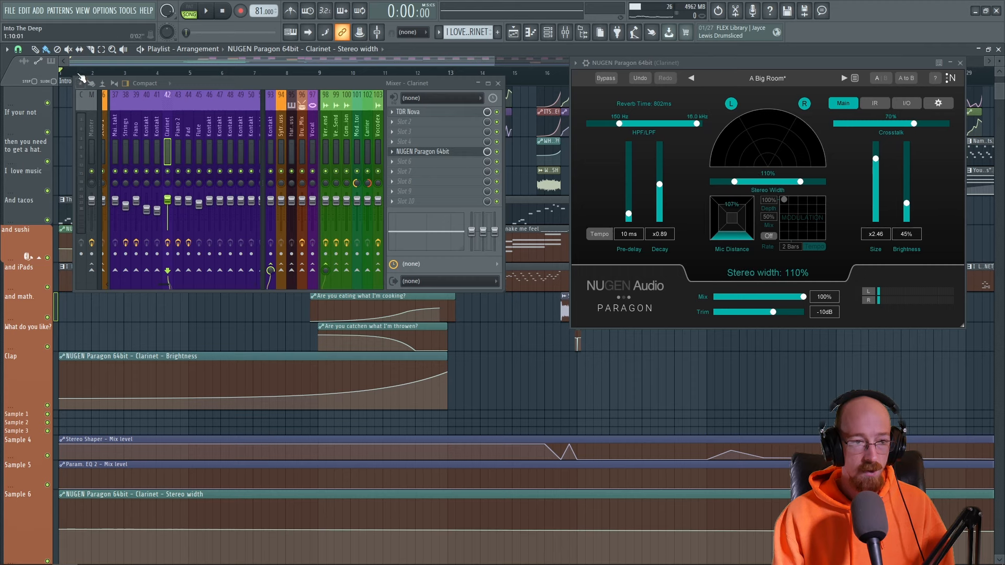
pyautogui.moveTo(62, 530); pyautogui.dragTo(61, 524)
pyautogui.moveTo(380, 528); pyautogui.dragTo(448, 532)
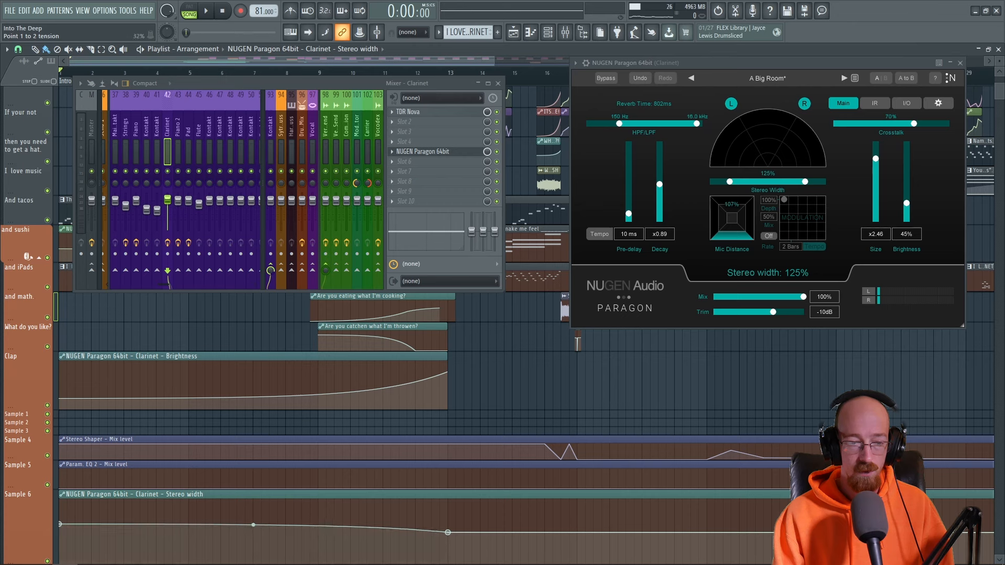
pyautogui.click(482, 72)
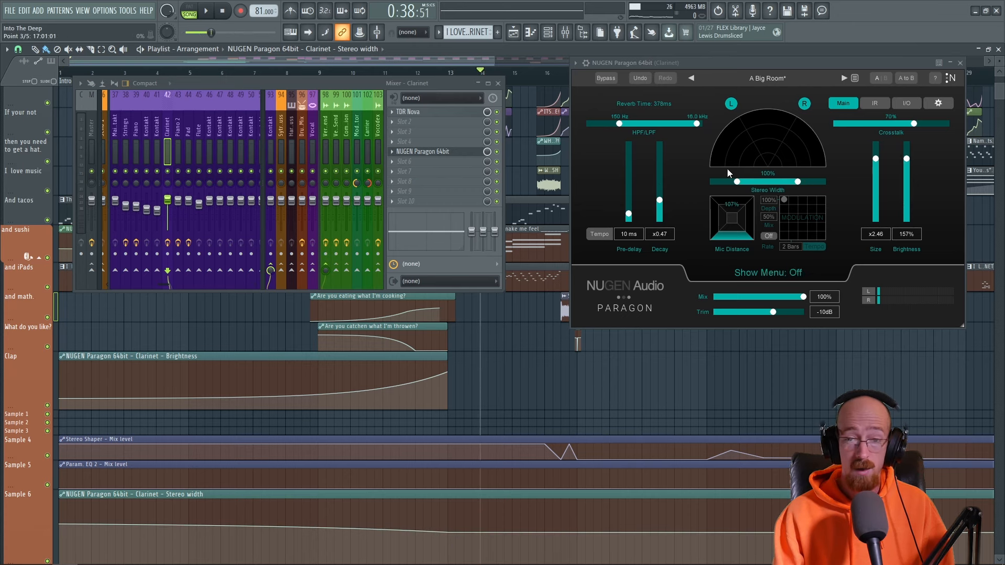
# Step: Play the song from the start past bar 13 to hear the stereo width, decay and brightness automation together
pyautogui.moveTo(322, 72); pyautogui.dragTo(5, 116)
pyautogui.press('space')
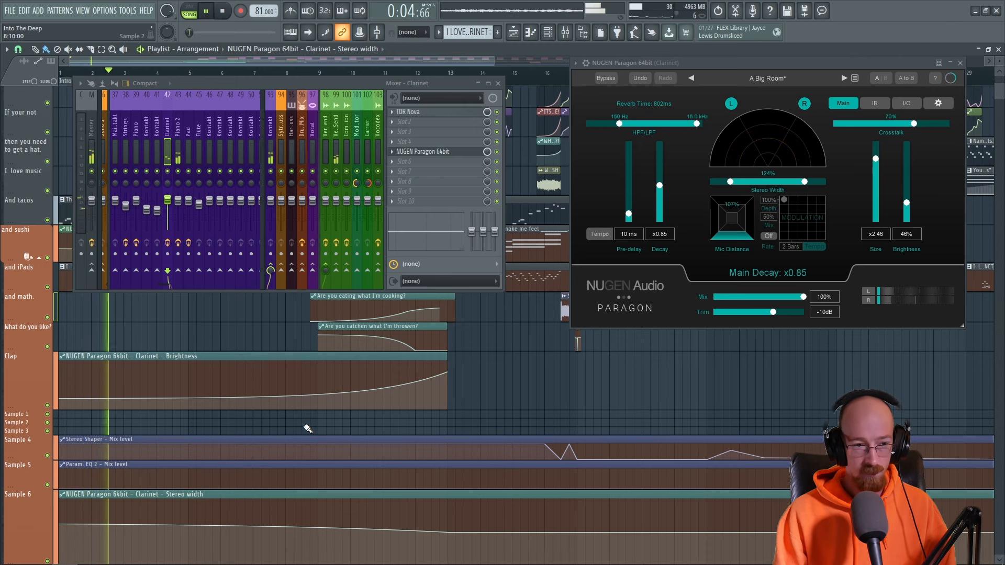
pyautogui.scroll(3, 266, 400)
pyautogui.scroll(2, 265, 399)
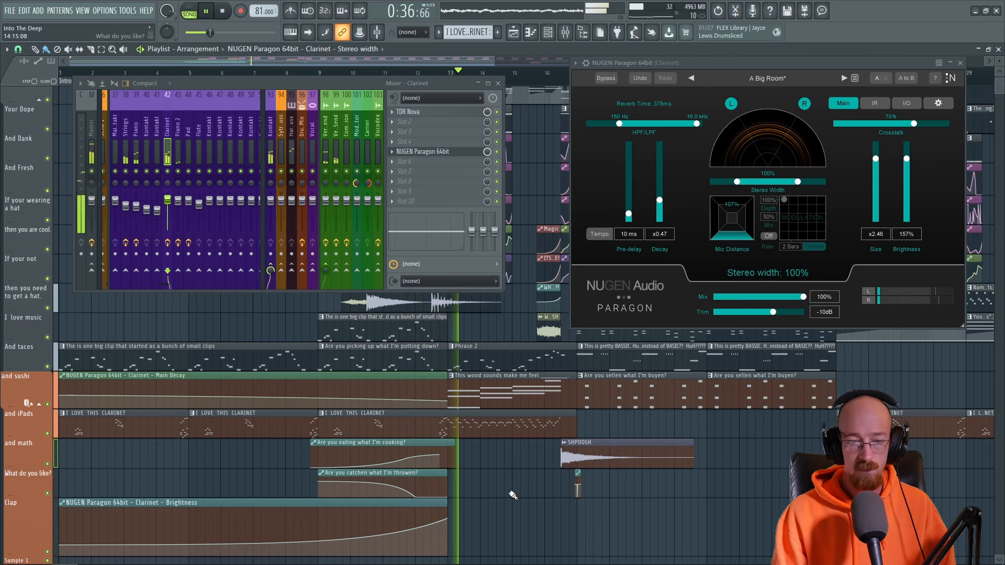
pyautogui.press('space')
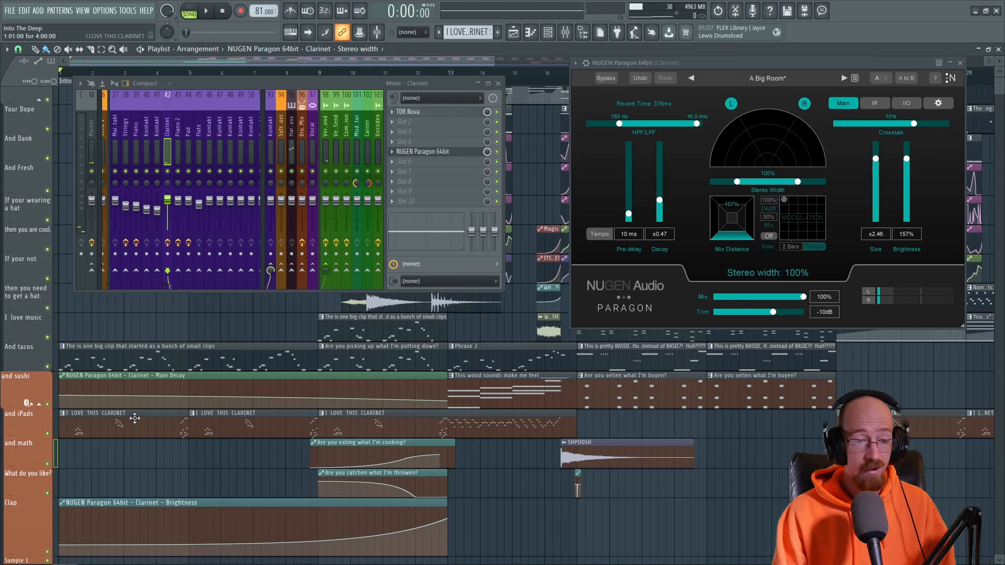
pyautogui.moveTo(138, 426); pyautogui.dragTo(367, 434)
pyautogui.keyDown('ctrl'); pyautogui.click(491, 422); pyautogui.keyUp('ctrl')
pyautogui.keyDown('ctrl'); pyautogui.click(491, 455); pyautogui.keyUp('ctrl')
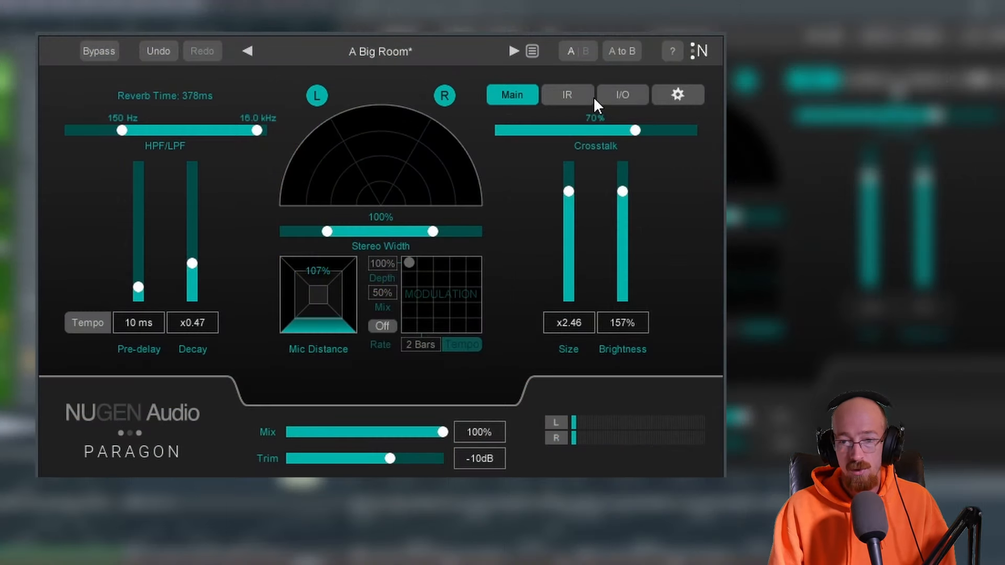
# Step: Look through the reverb models available for the impulse response, keeping Chamber
pyautogui.click(591, 94)
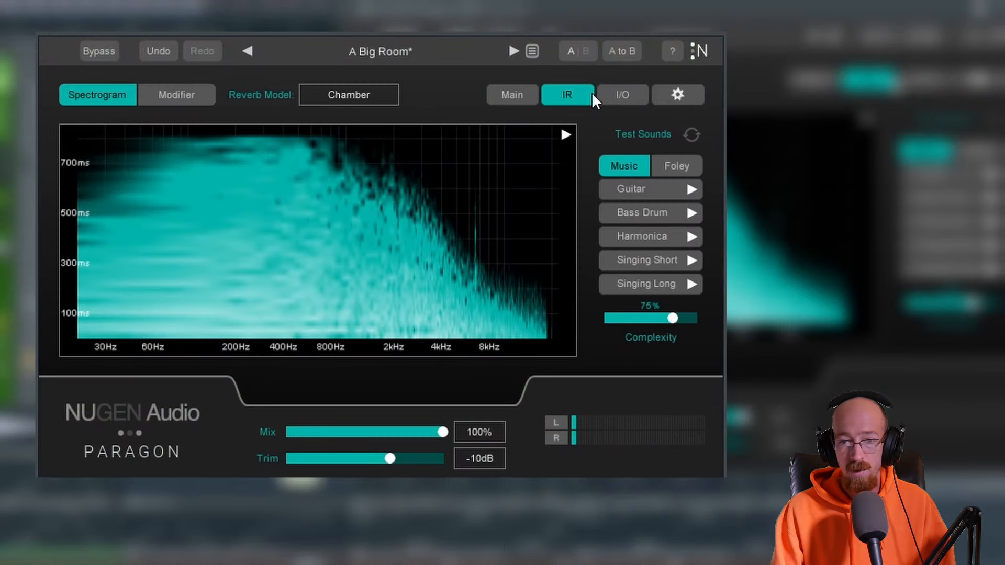
pyautogui.click(350, 103)
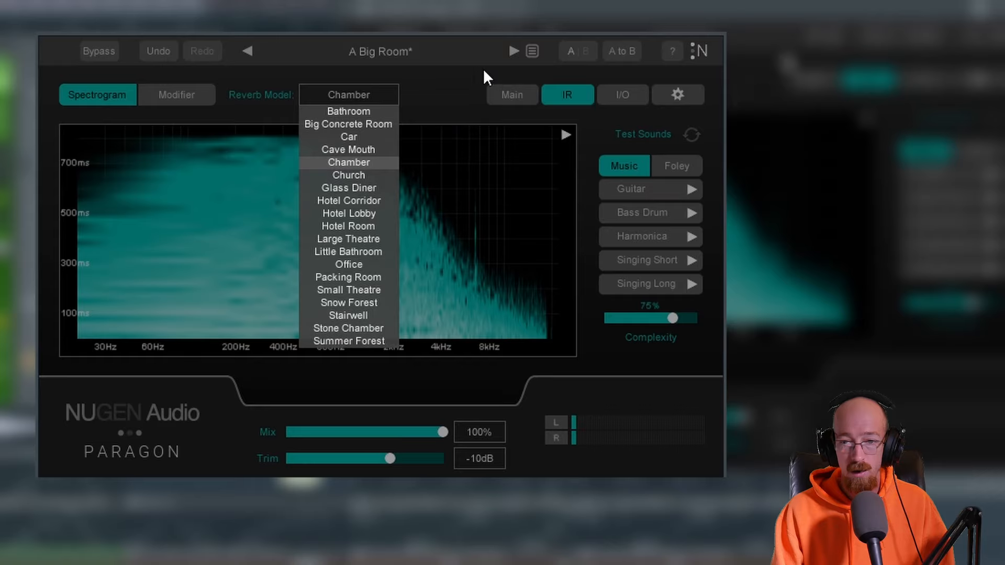
pyautogui.click(471, 97)
# Step: Compare the impulse response's modifier curve with its spectrogram, and return to the main reverb controls
pyautogui.click(181, 95)
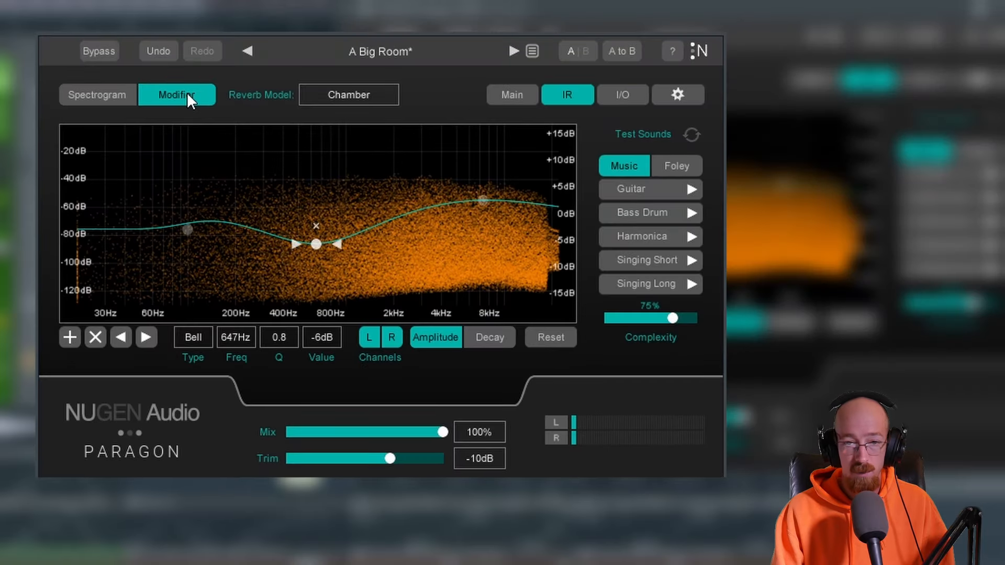
pyautogui.click(109, 95)
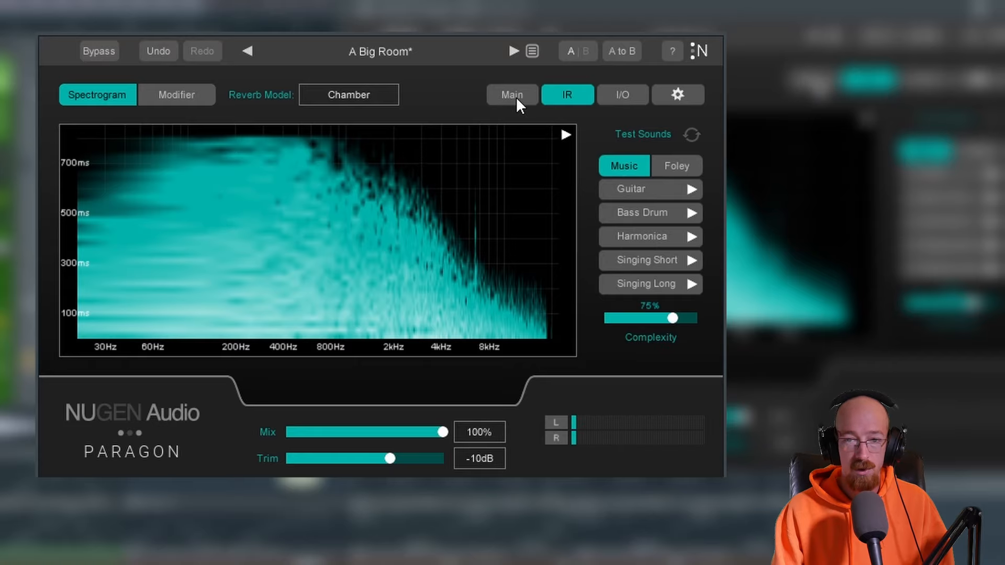
pyautogui.click(150, 105)
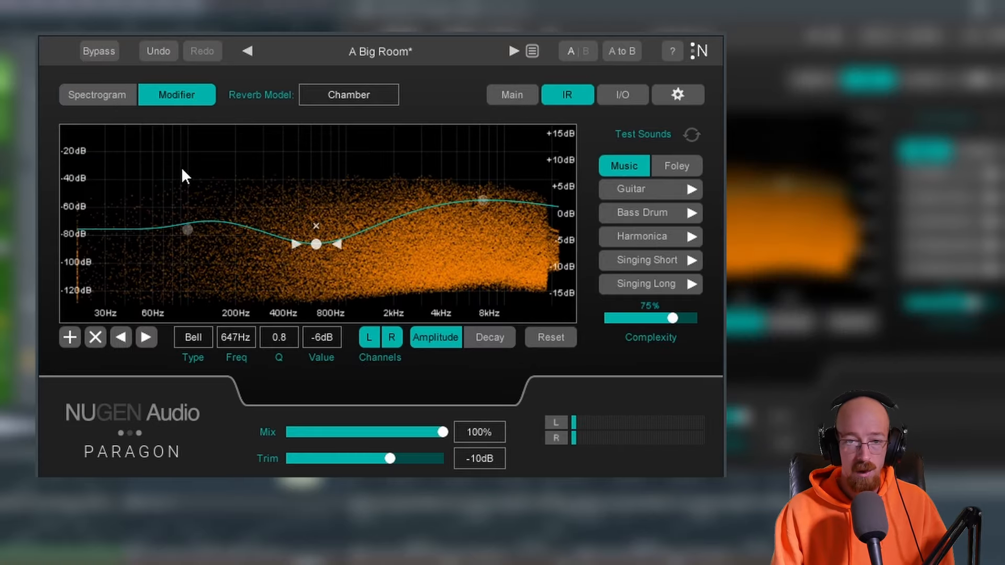
pyautogui.click(96, 101)
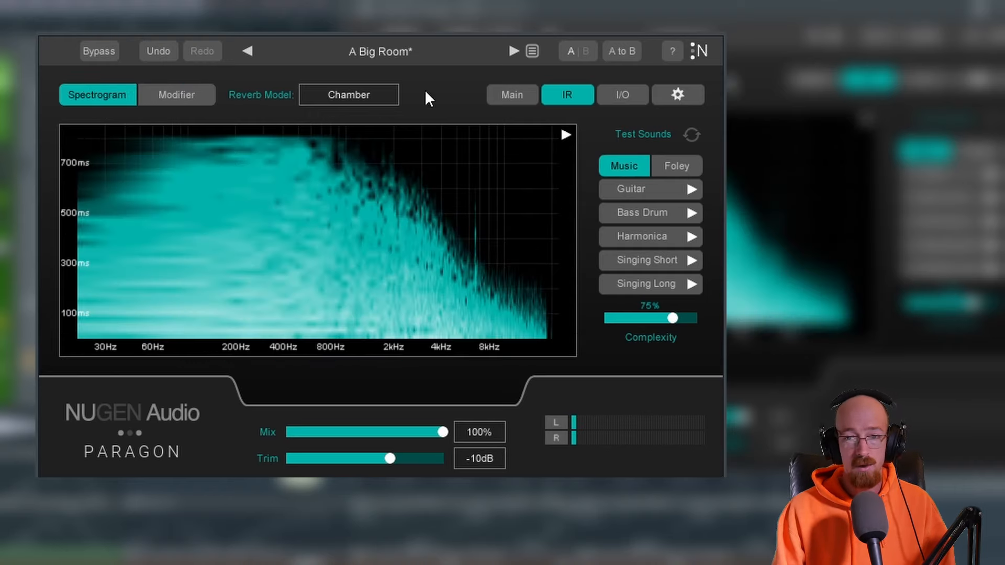
pyautogui.click(517, 96)
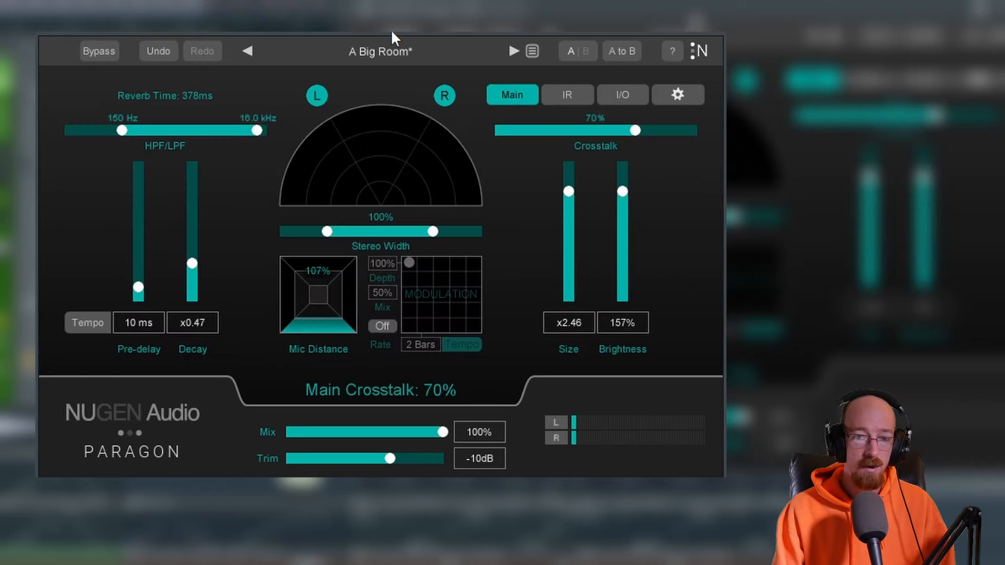